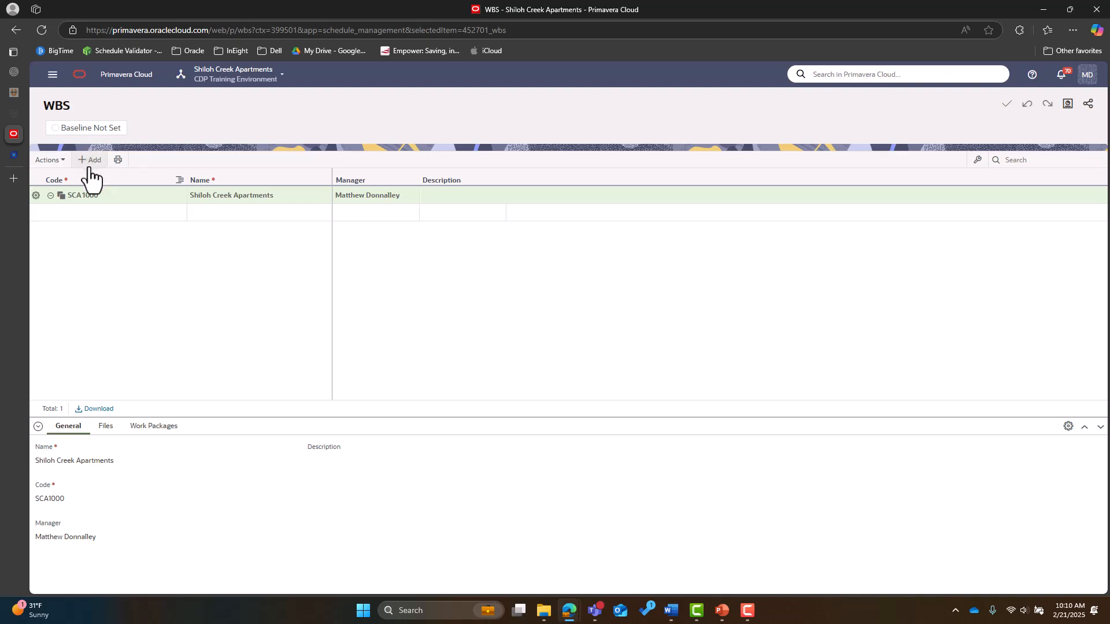
Add a new WBS element beneath the Shiloh Creek Apartments project and open its row options.
click(88, 162)
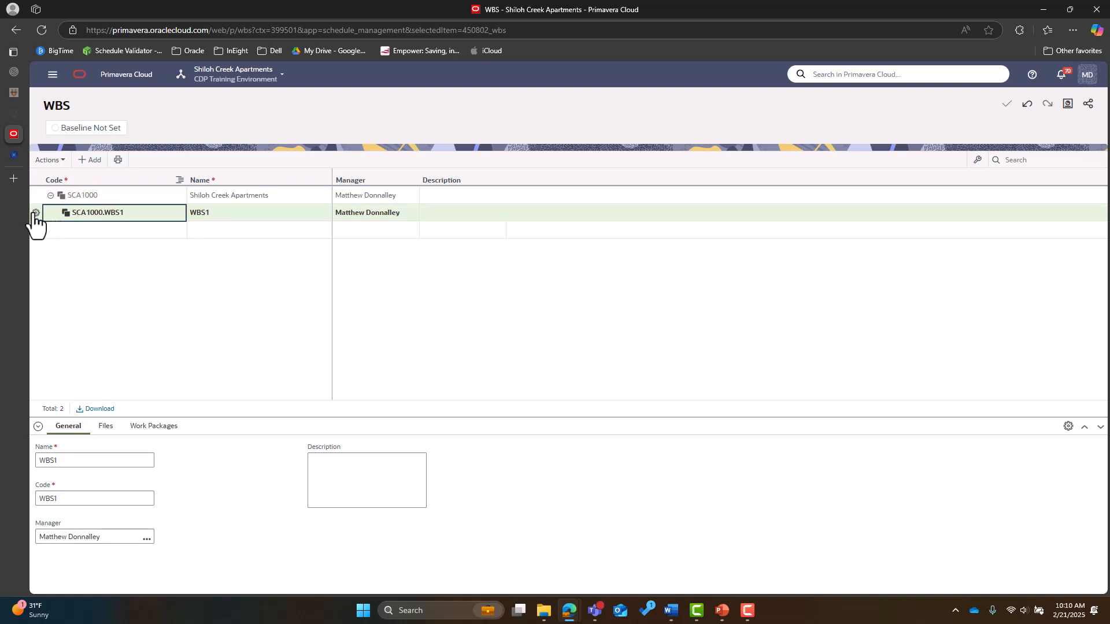
click(36, 213)
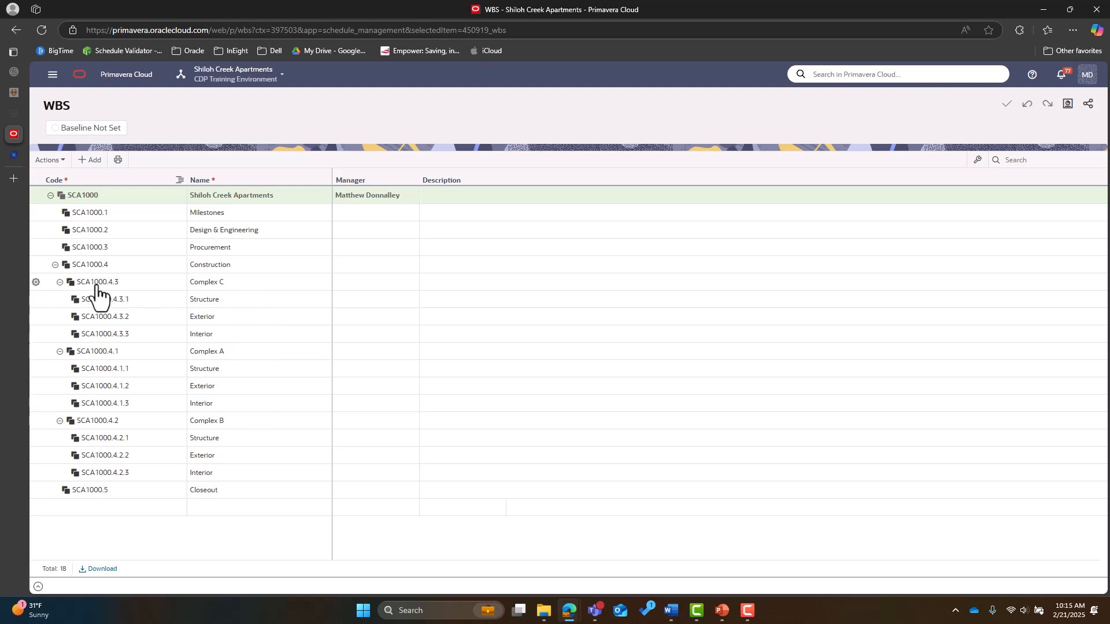
Move Complex C below Complex B in the Construction WBS and expand its child elements.
click(35, 283)
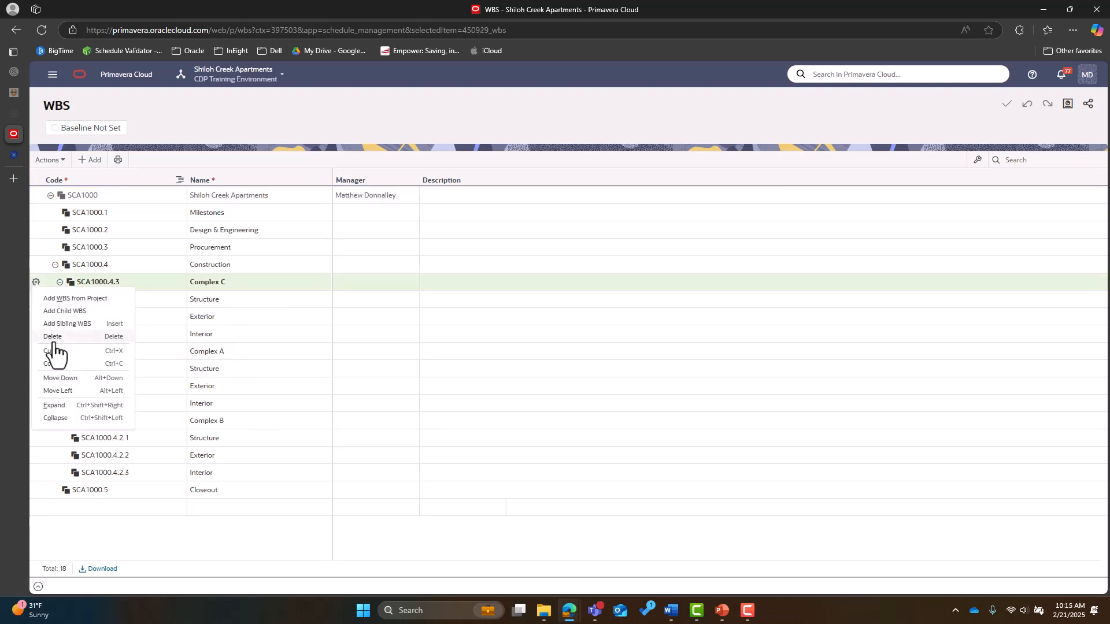
click(76, 379)
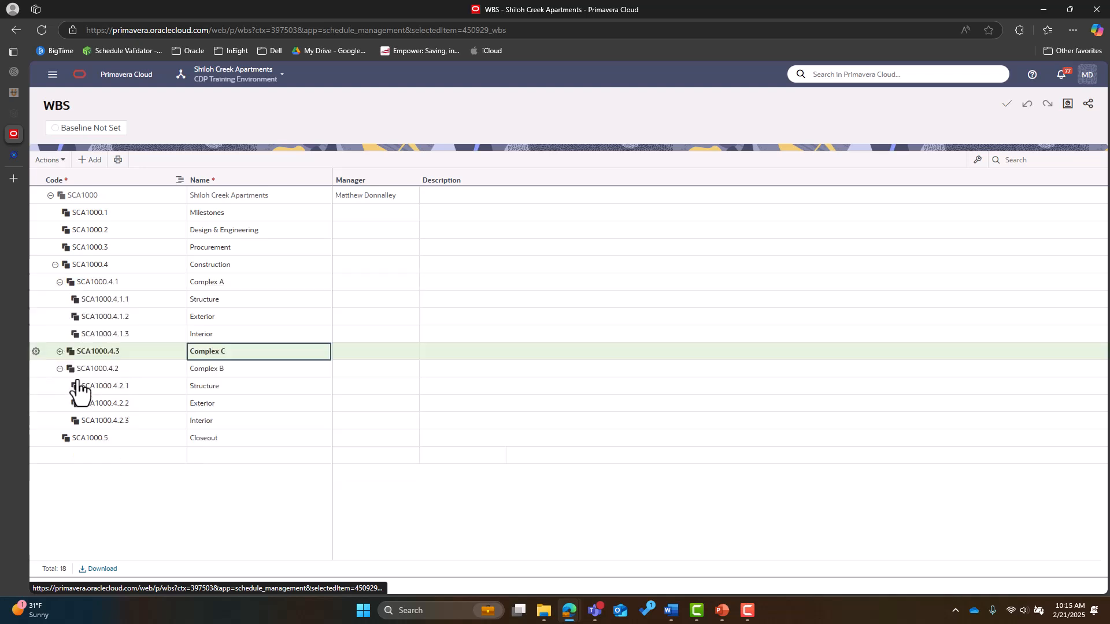
click(35, 352)
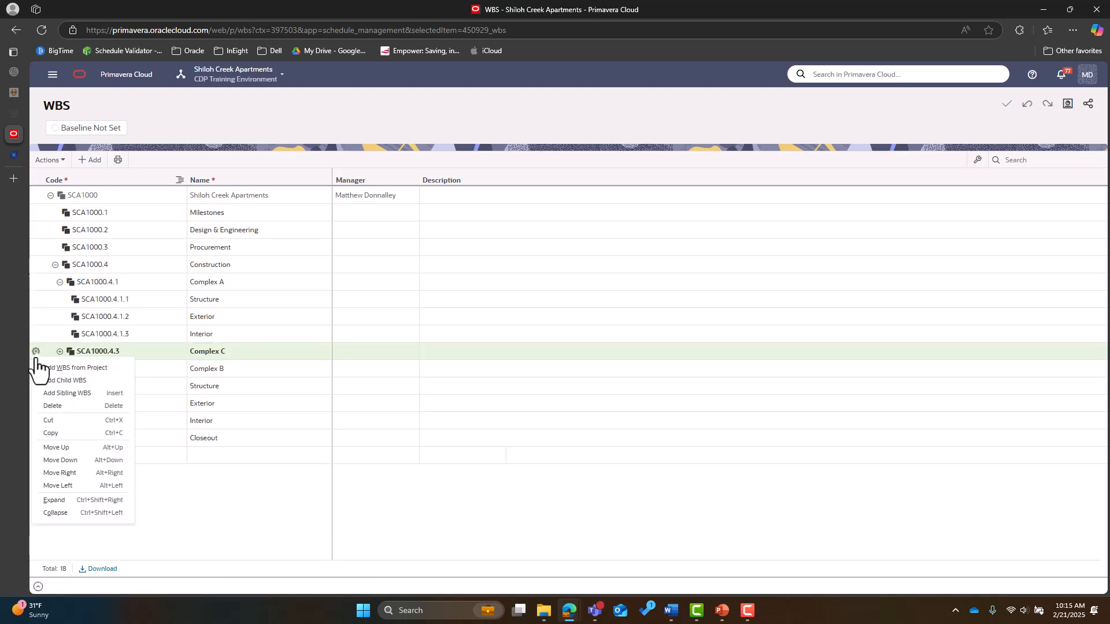
click(66, 460)
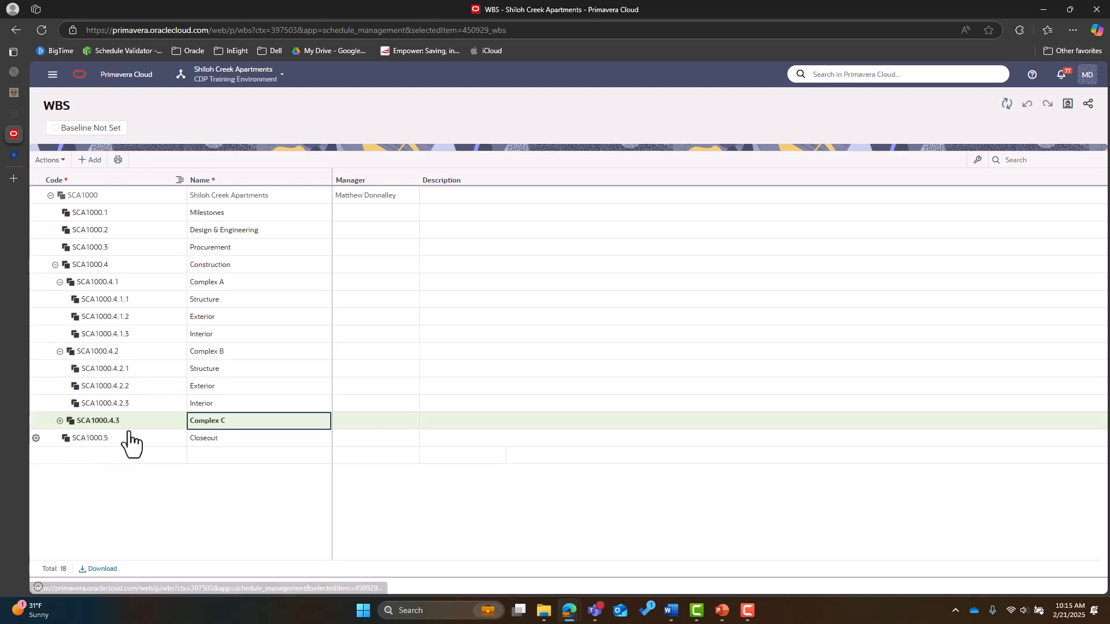
click(59, 421)
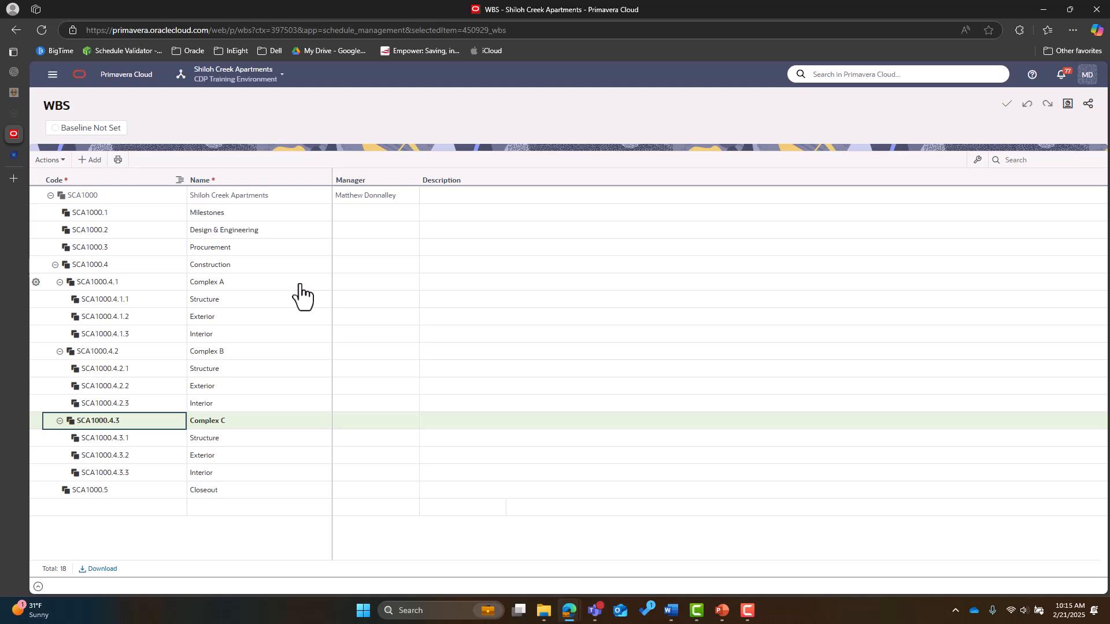
Open the project's schedule activities and switch them to the _Classic WBS view.
click(52, 75)
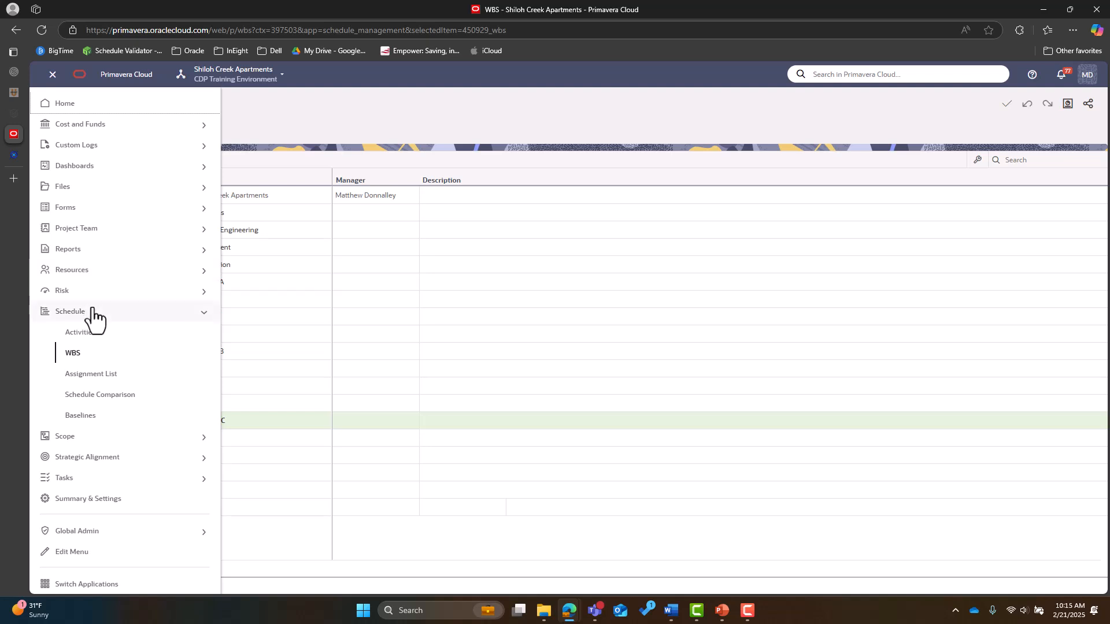
click(113, 335)
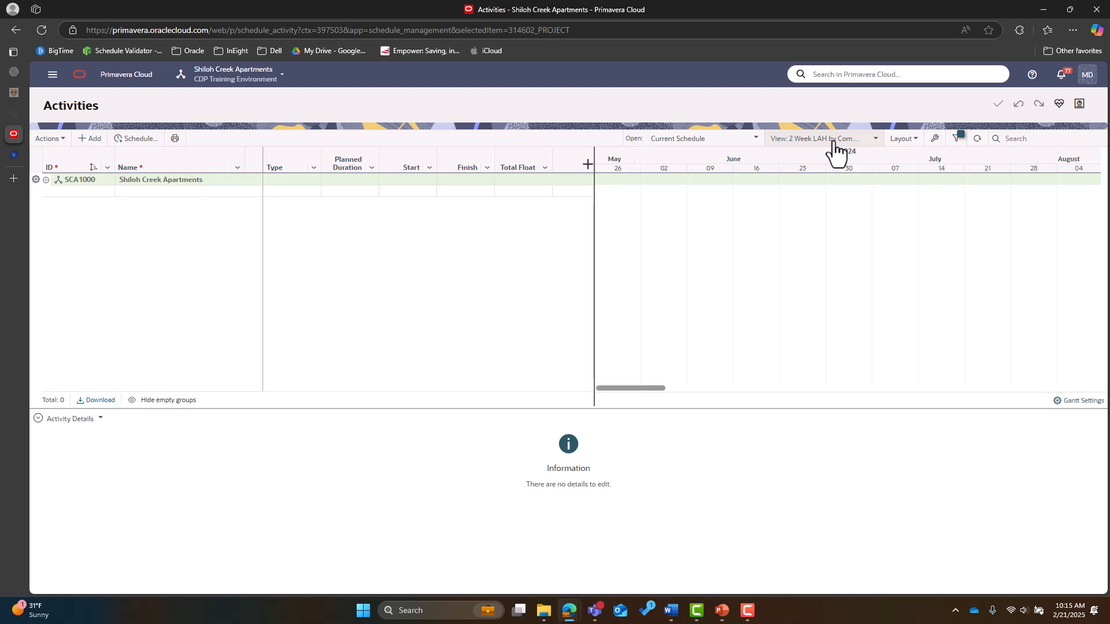
click(874, 140)
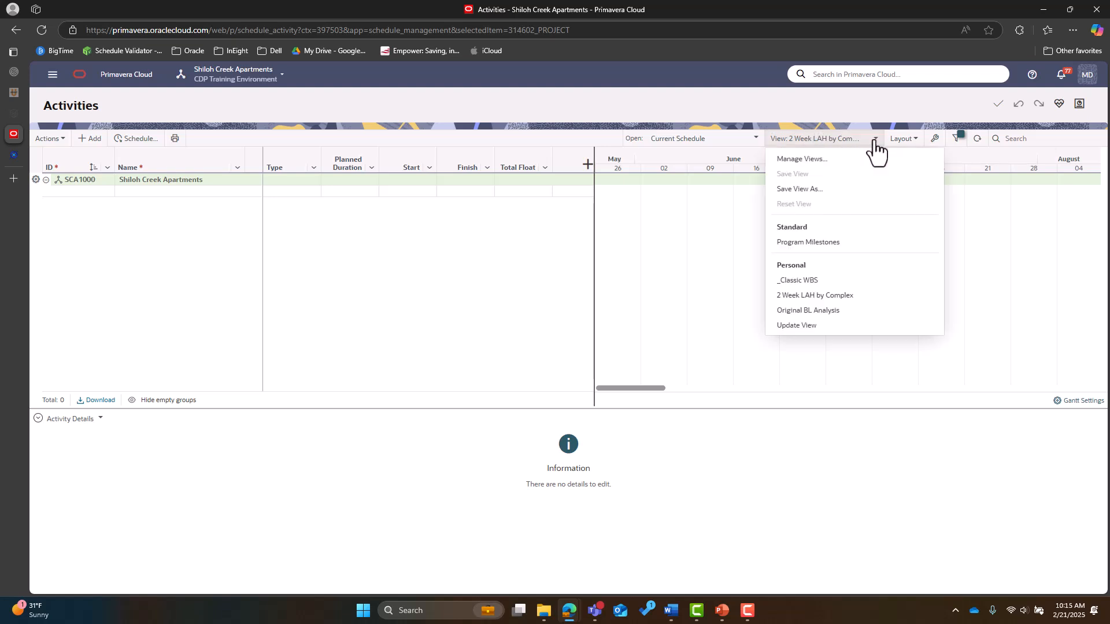
click(817, 280)
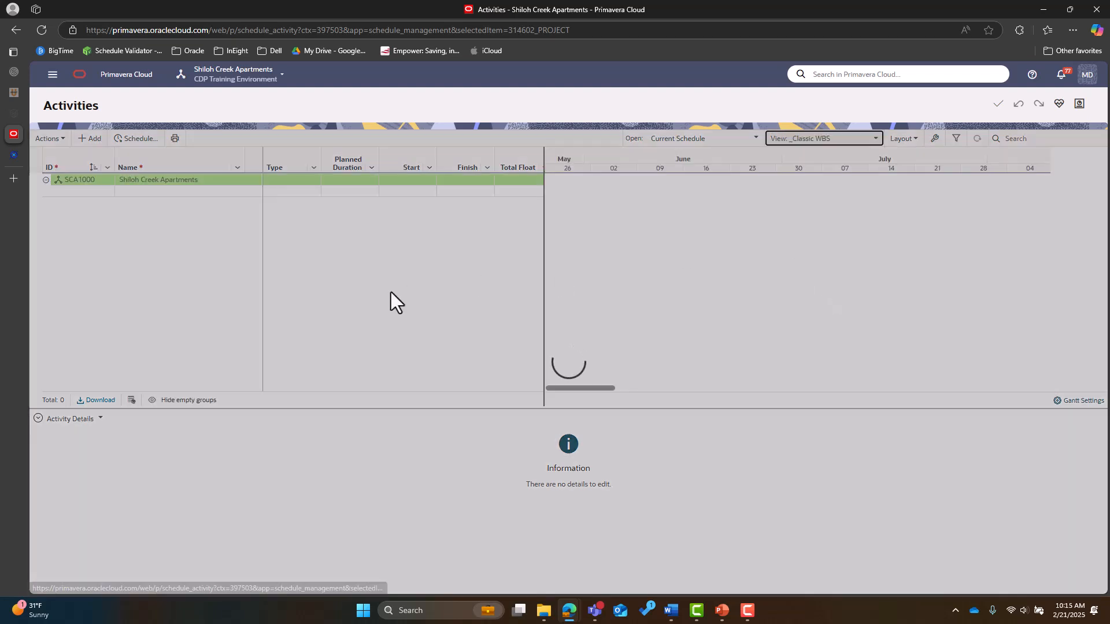
scroll(110, 248, down, 1)
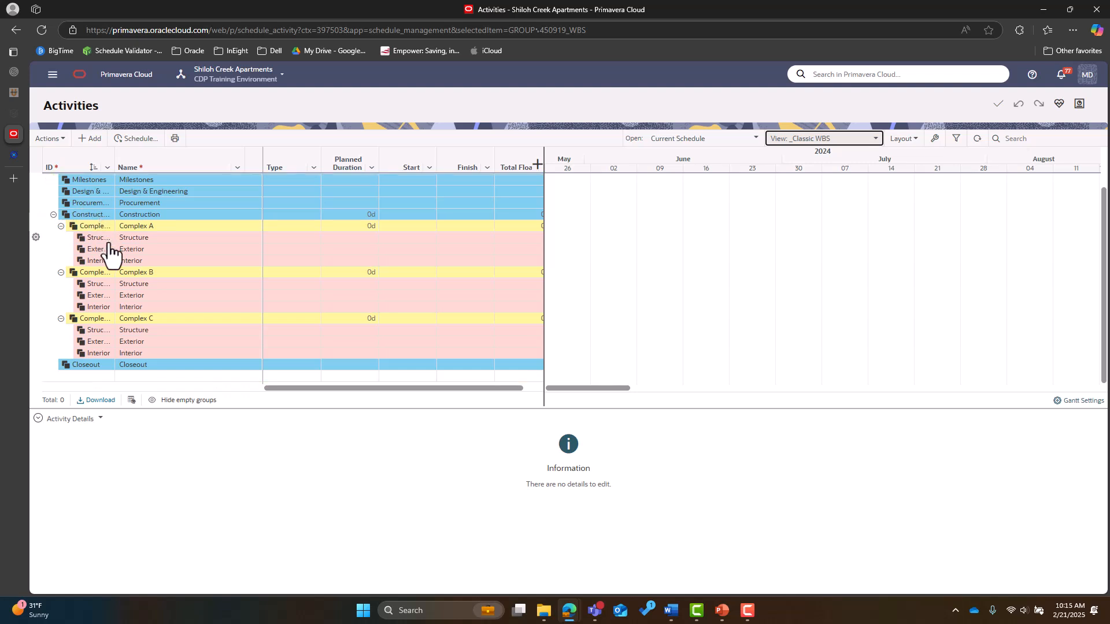
scroll(130, 284, up, 1)
scroll(148, 255, down, 1)
scroll(137, 264, up, 1)
Add an activity named "Notice to Proceed" under the Milestones WBS.
click(169, 192)
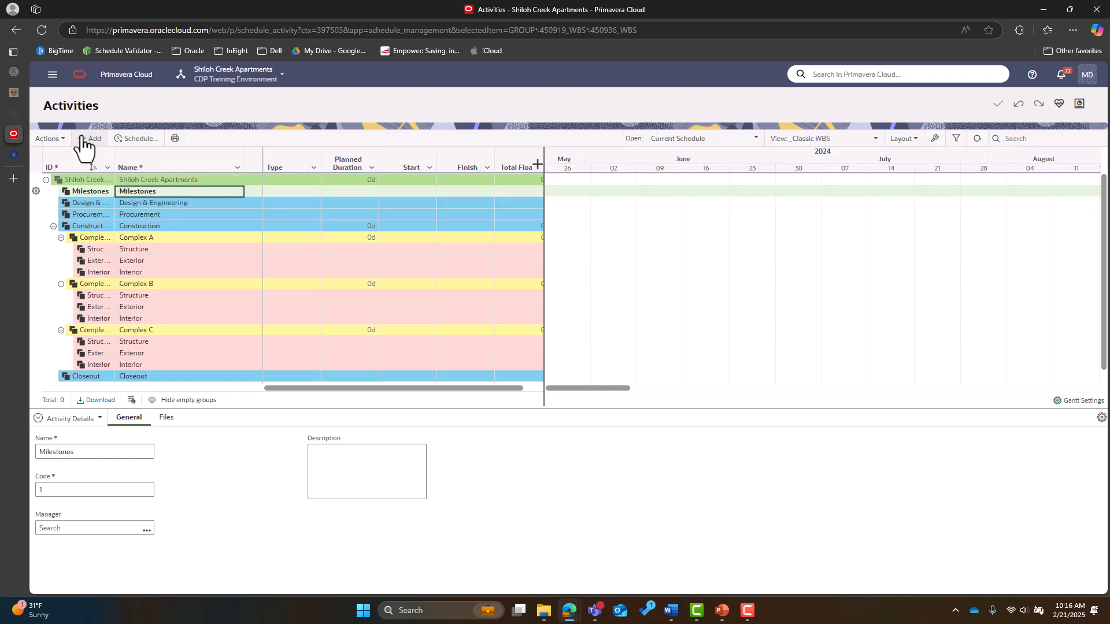
right_click(109, 195)
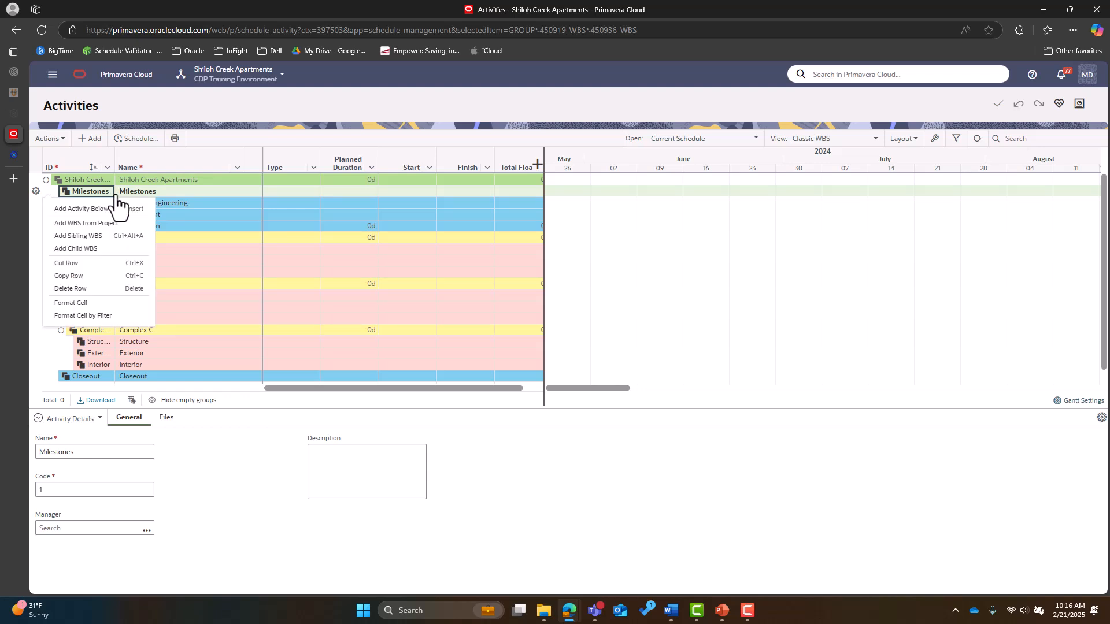
click(122, 195)
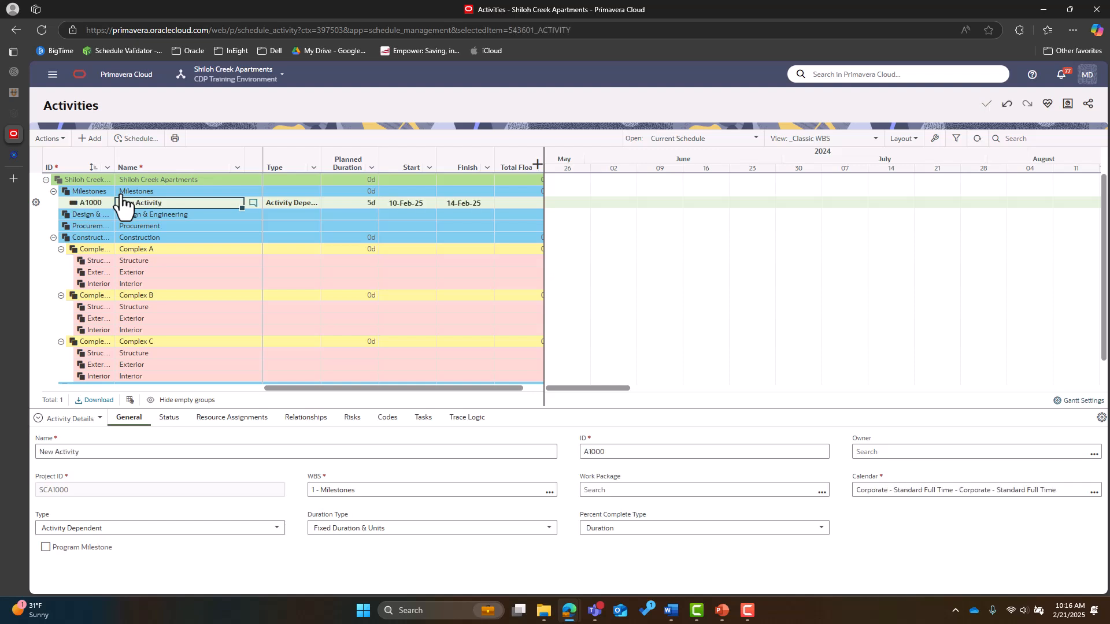
key(BackSpace)
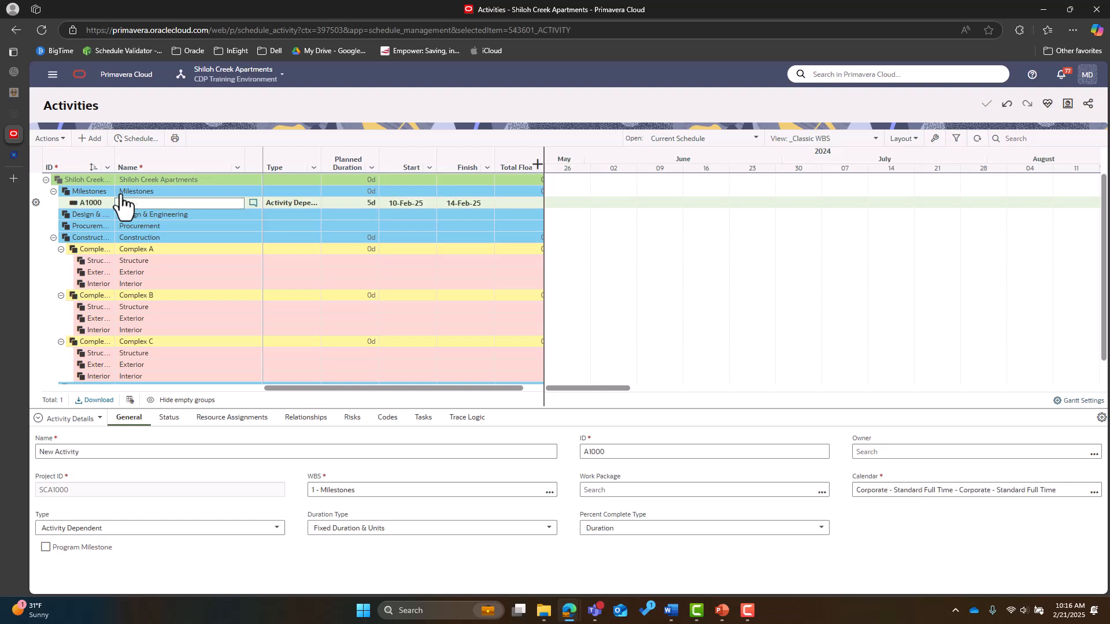
text(Notice to Proceed)
key(Tab)
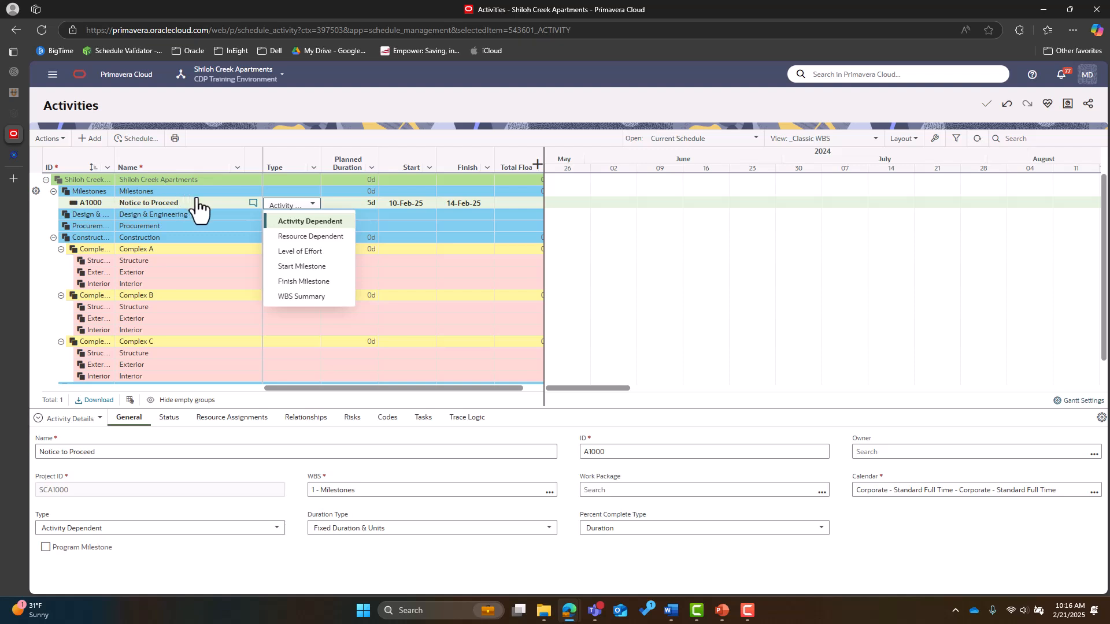
Change the Notice to Proceed activity's type to Start Milestone, accepting the conversion and suppressing its confirmation in future.
click(313, 267)
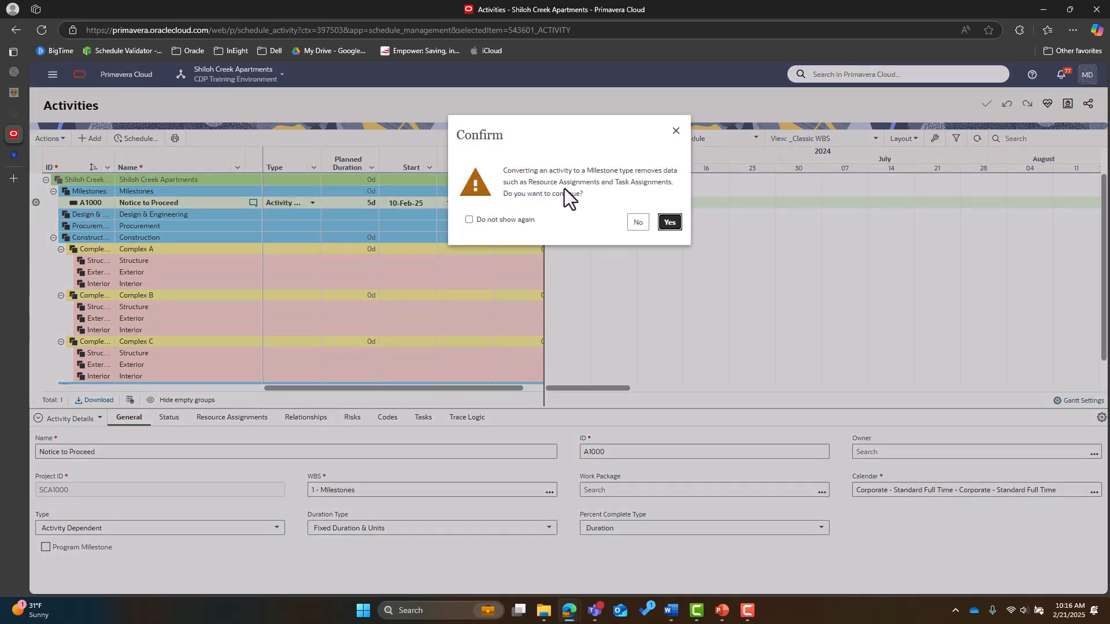
click(469, 220)
click(669, 222)
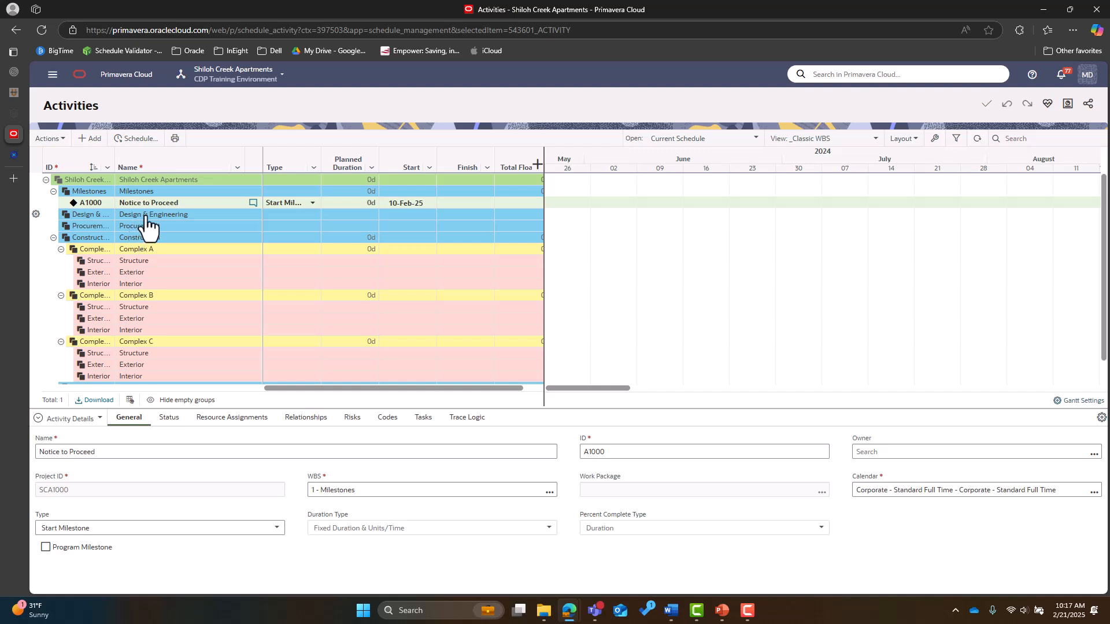
Add an activity named "Design Complex A" under the Design & Engineering WBS.
click(200, 216)
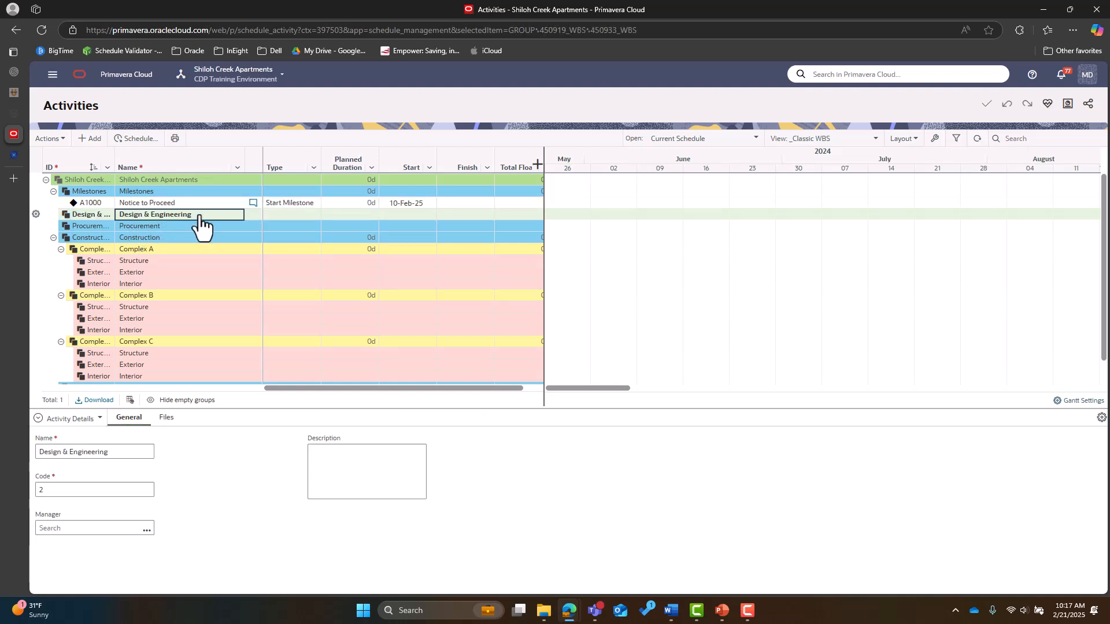
key(Insert)
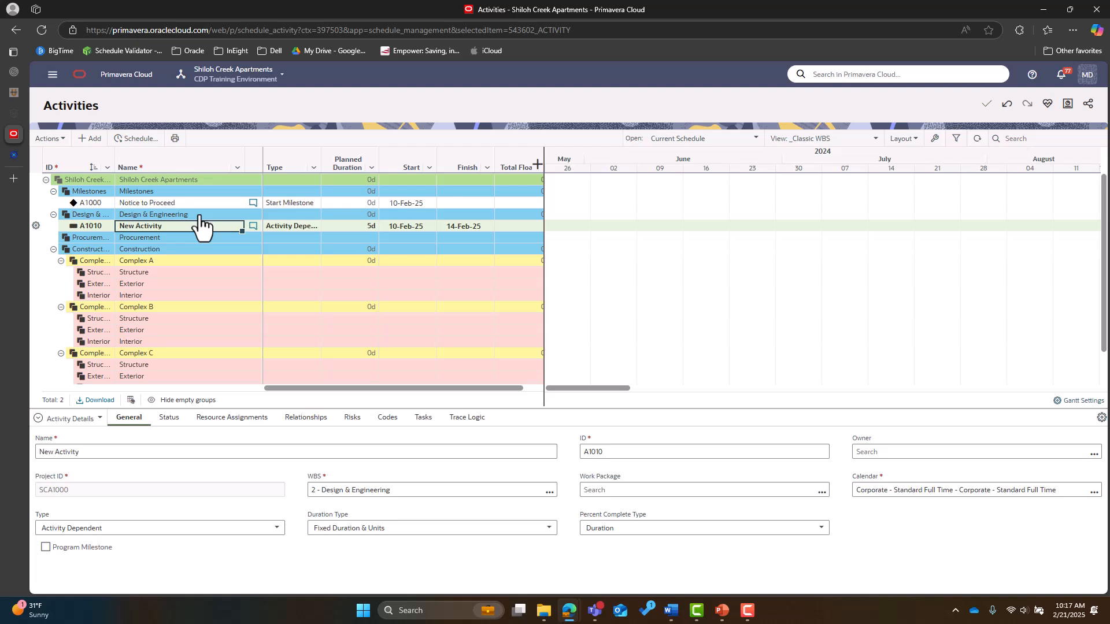
text(Design)
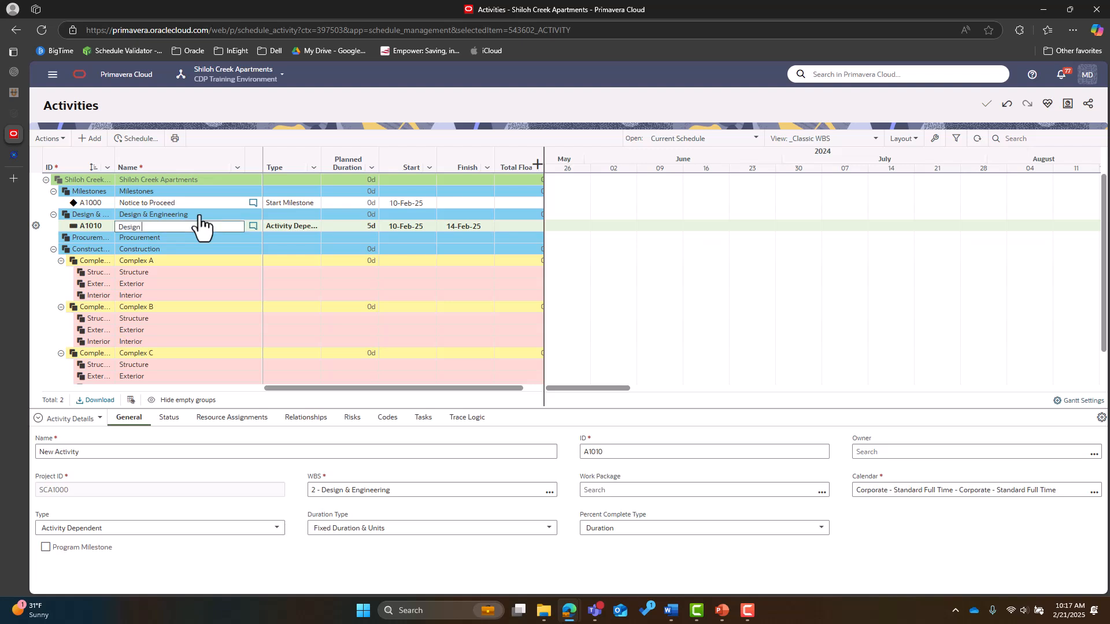
text( Complex A)
key(Tab)
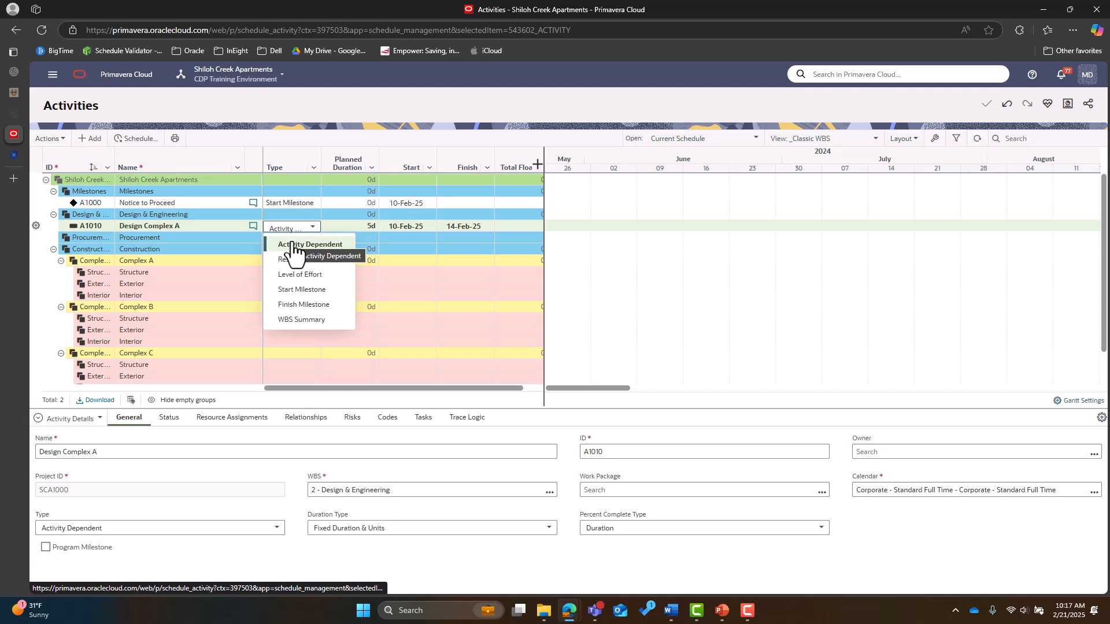
Set Design Complex A's planned duration to 10 days and widen the Type column to fit its full text.
click(361, 226)
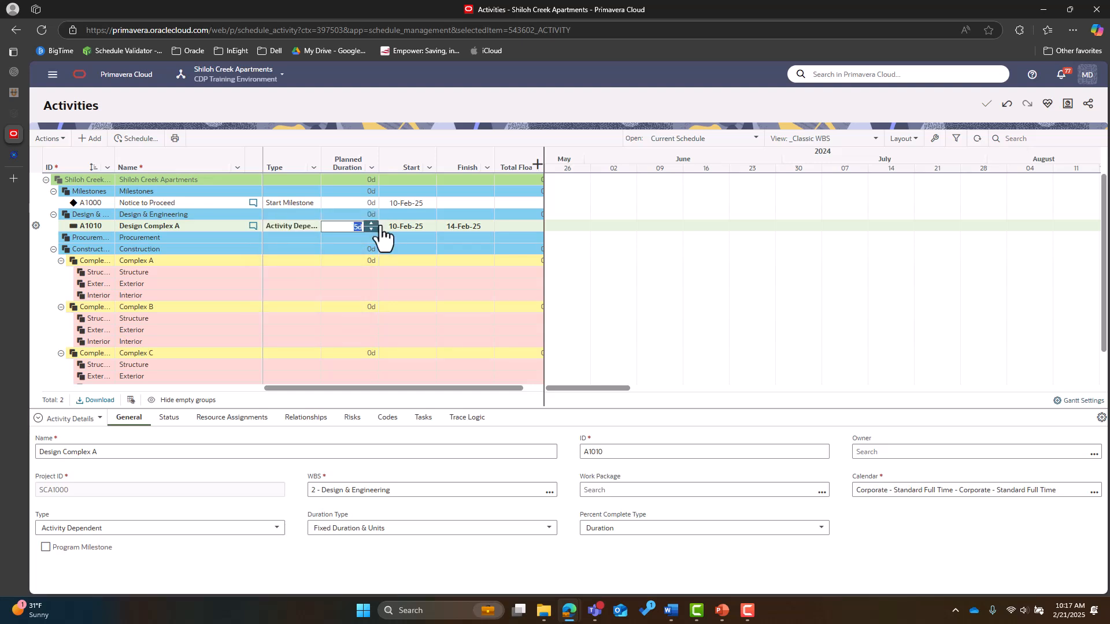
key(Tab)
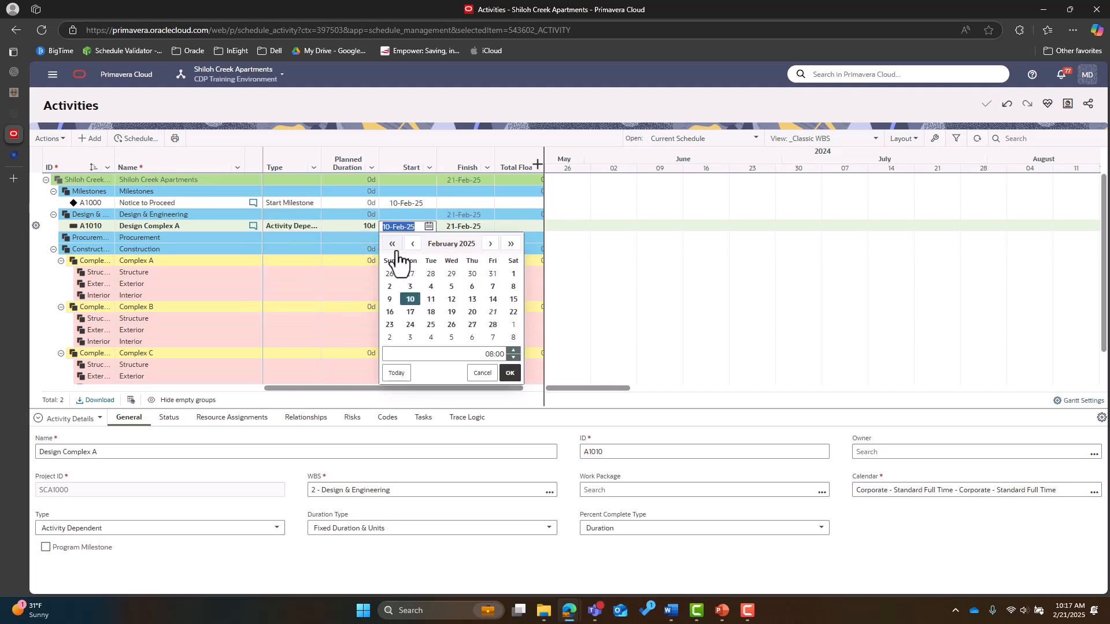
click(203, 227)
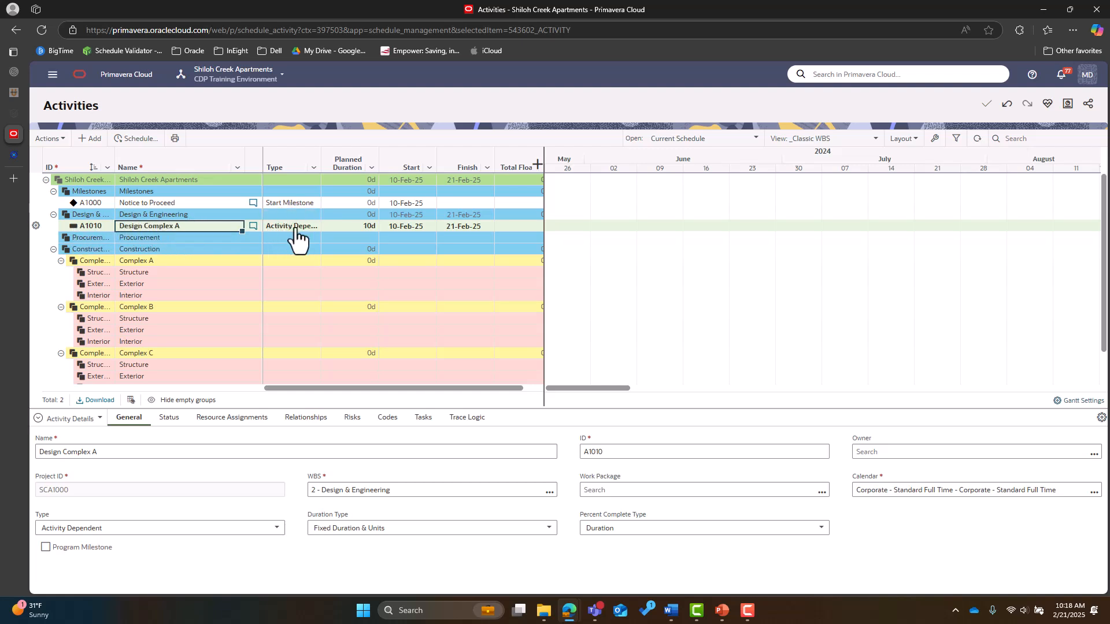
drag(320, 163, 339, 163)
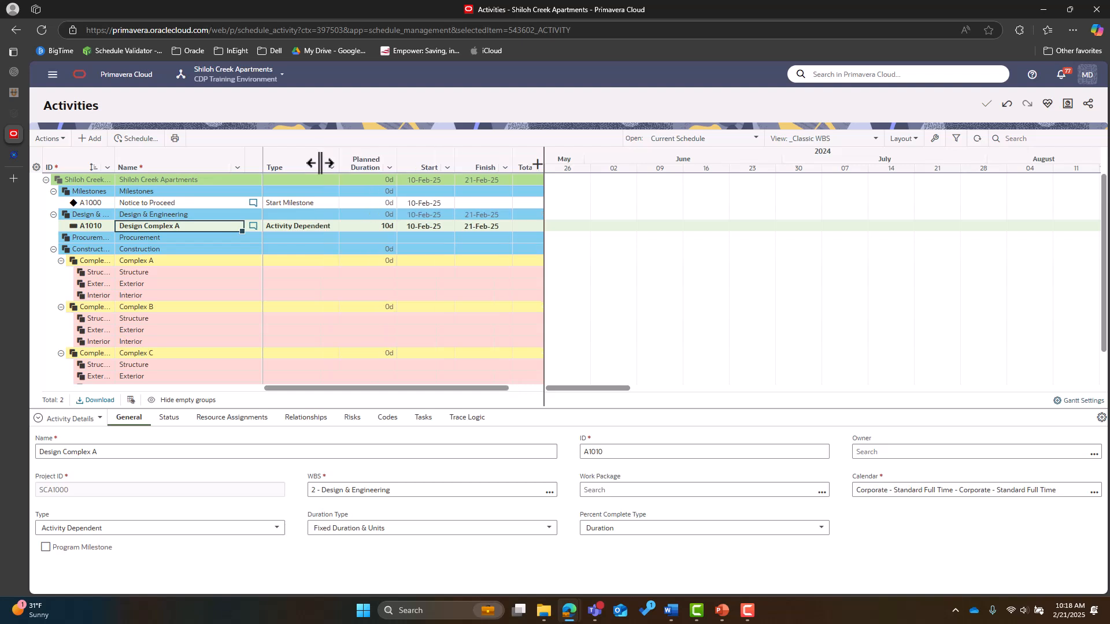
drag(373, 237, 273, 538)
Examine Design Complex A's status, resource assignments, relationships, risks, codes, tasks and trace logic in an enlarged details area, ending on its general details.
click(169, 419)
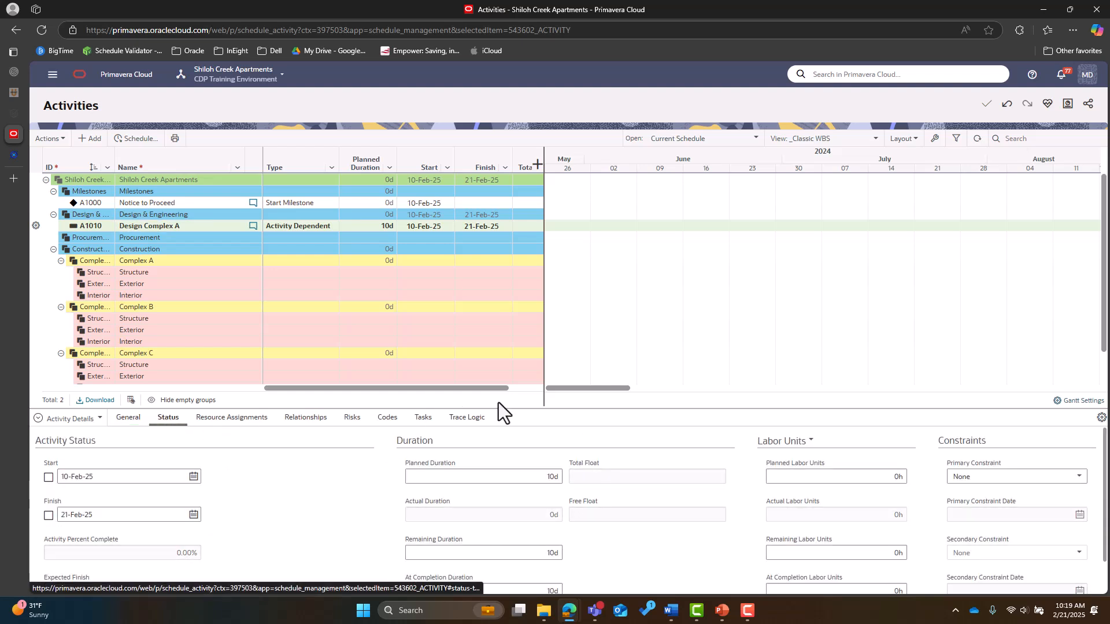
drag(584, 411, 573, 377)
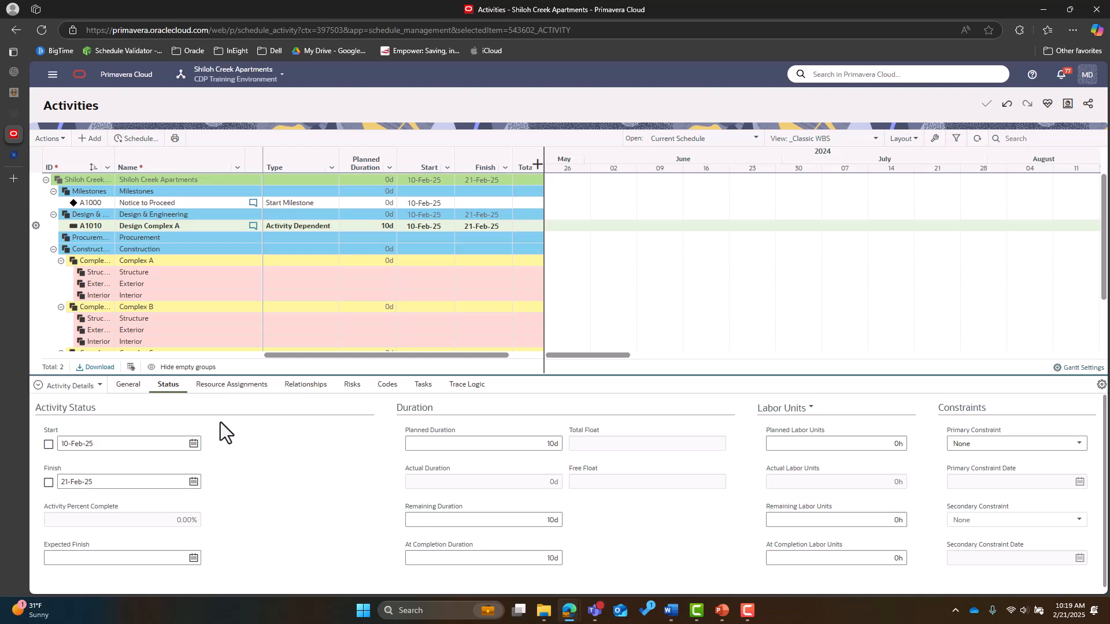
click(216, 389)
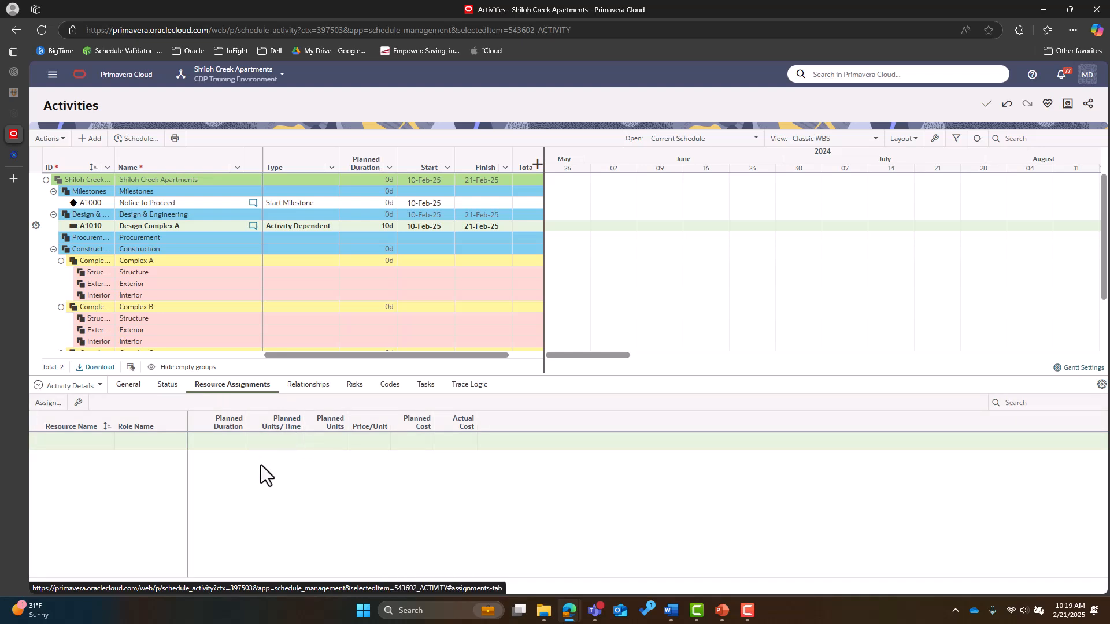
click(310, 386)
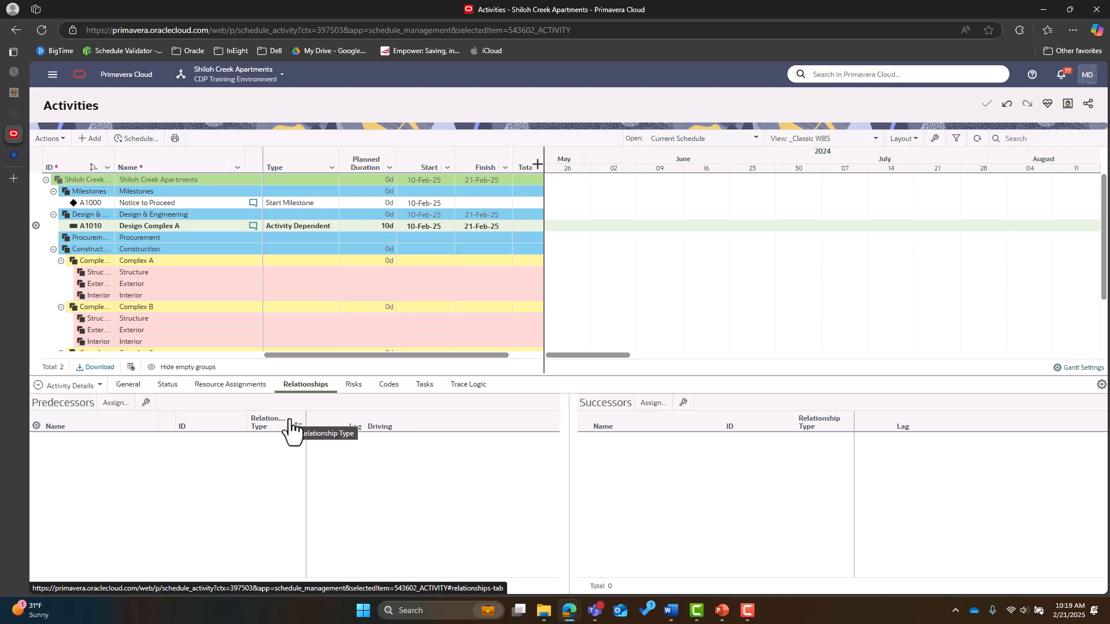
click(354, 386)
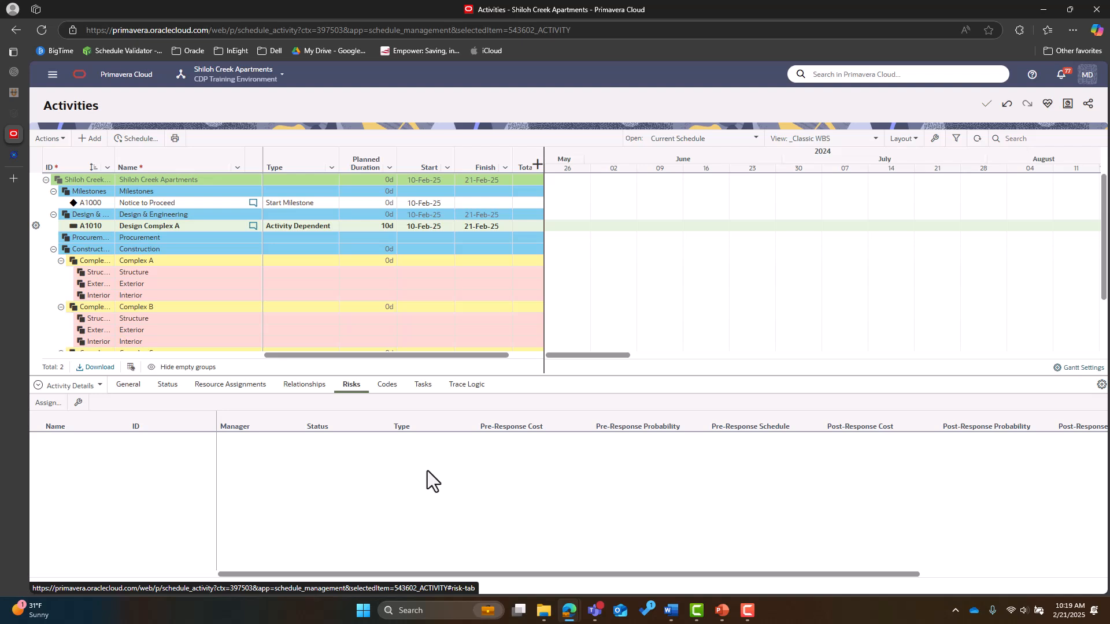
click(387, 386)
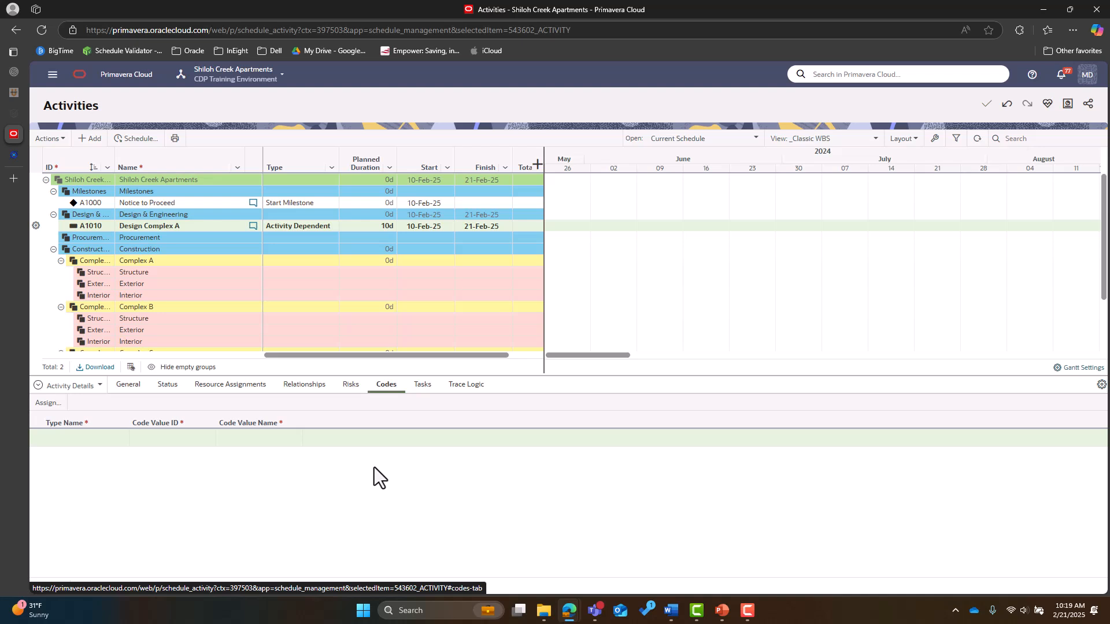
click(422, 387)
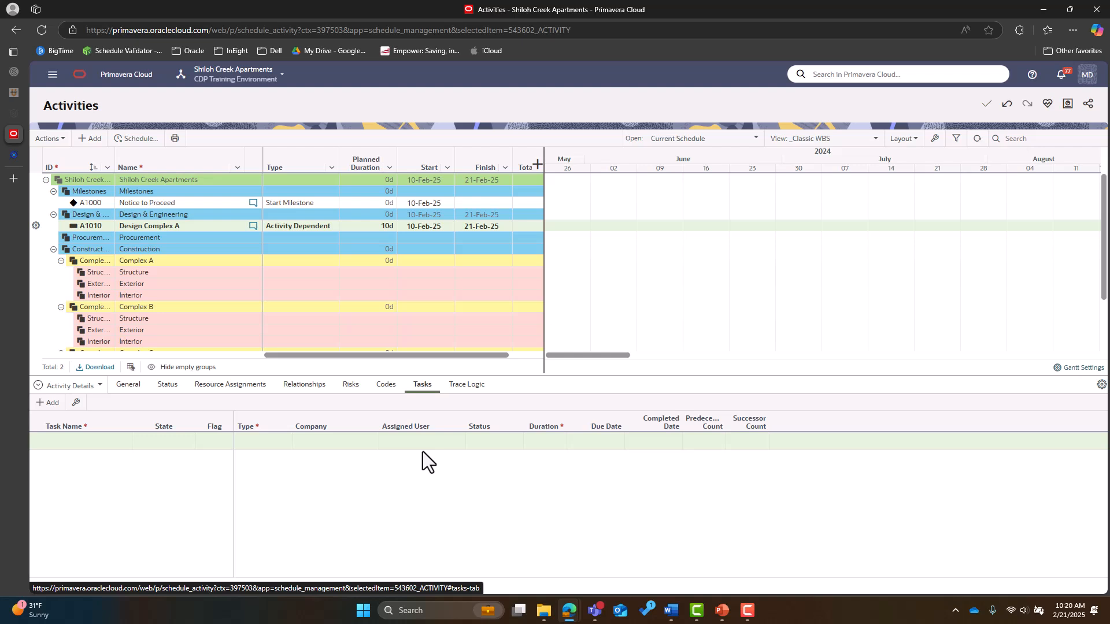
click(467, 387)
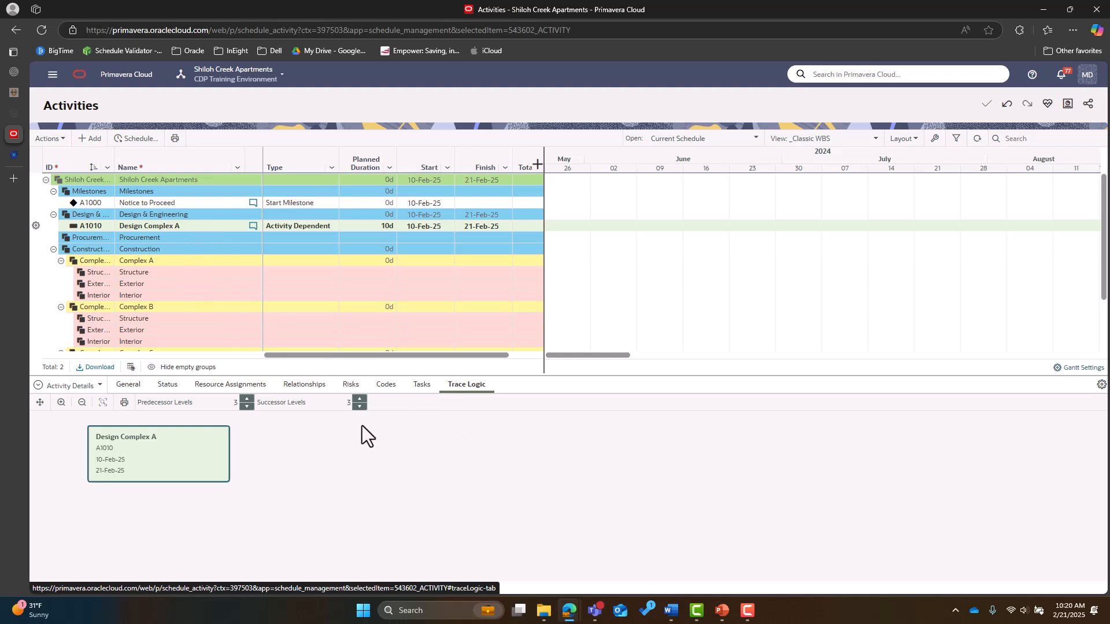
click(132, 387)
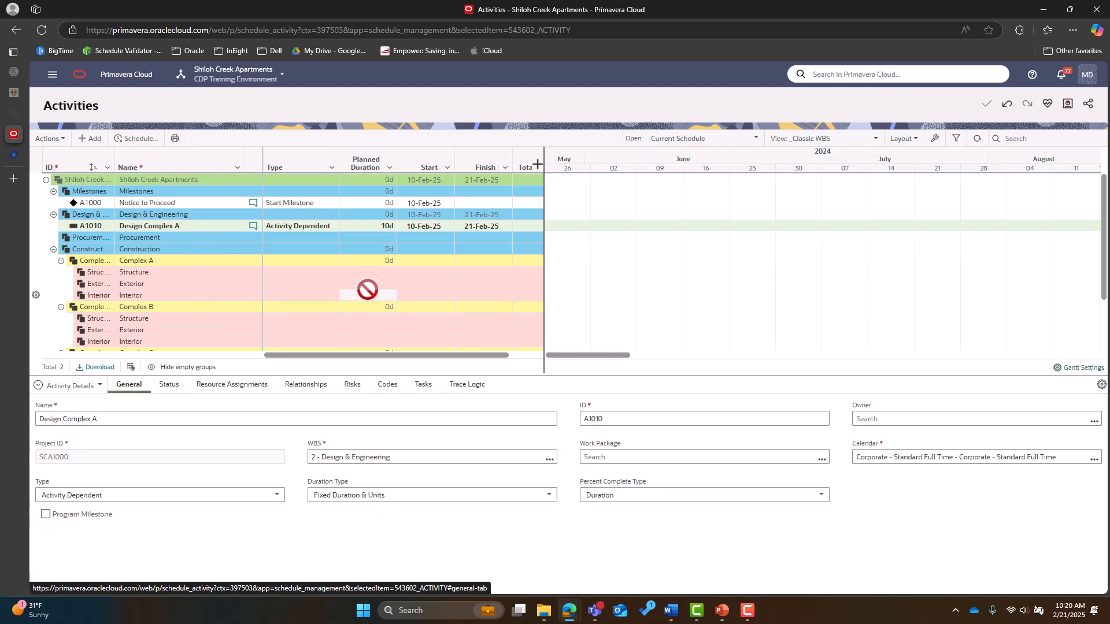